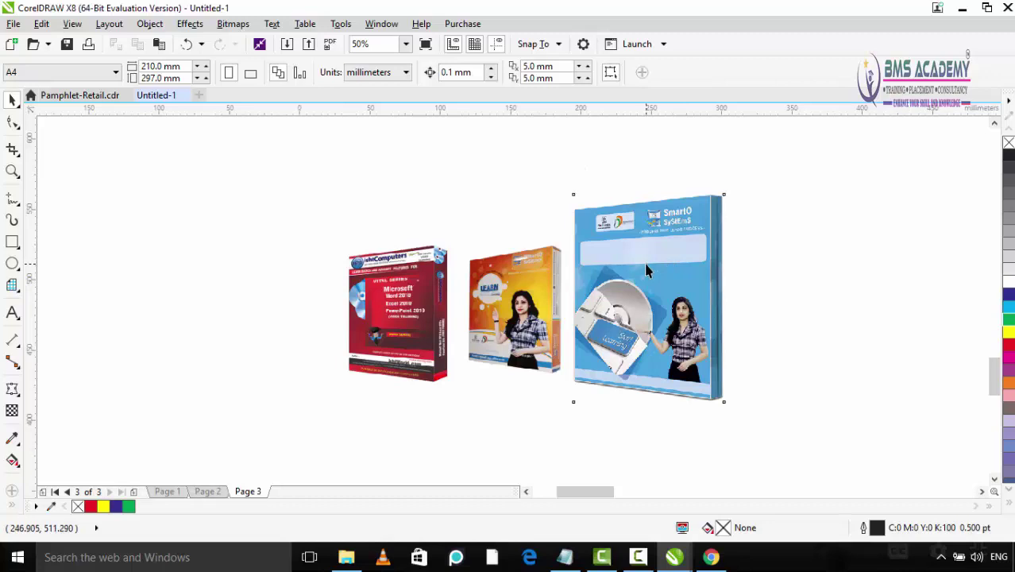
Select each box, then tuck the orange box partly behind the blue box and shift blue left
left_click(645, 271)
left_click(534, 297)
left_click(439, 307)
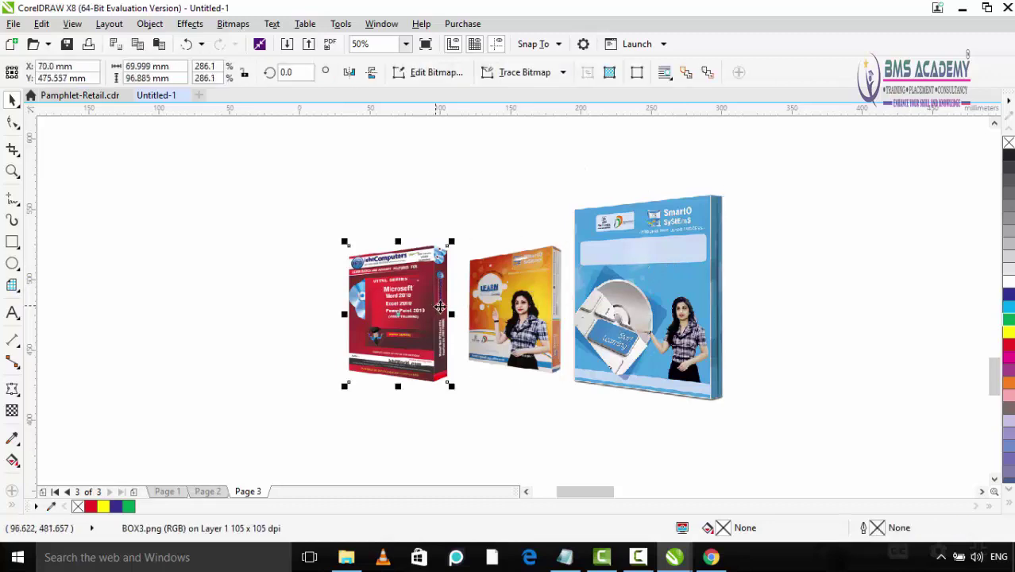
left_click_drag(504, 307, 559, 301)
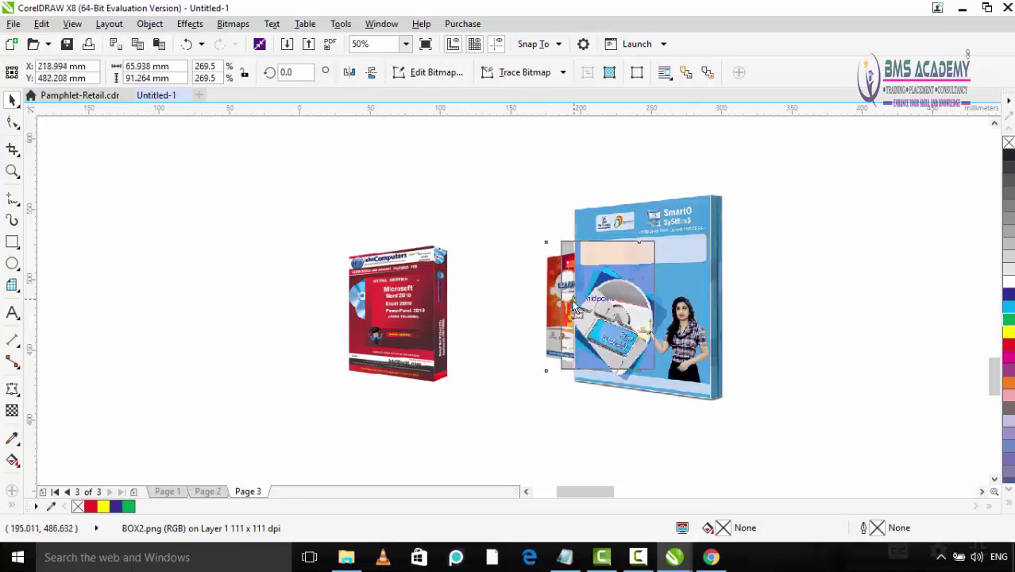
left_click_drag(642, 307, 620, 312)
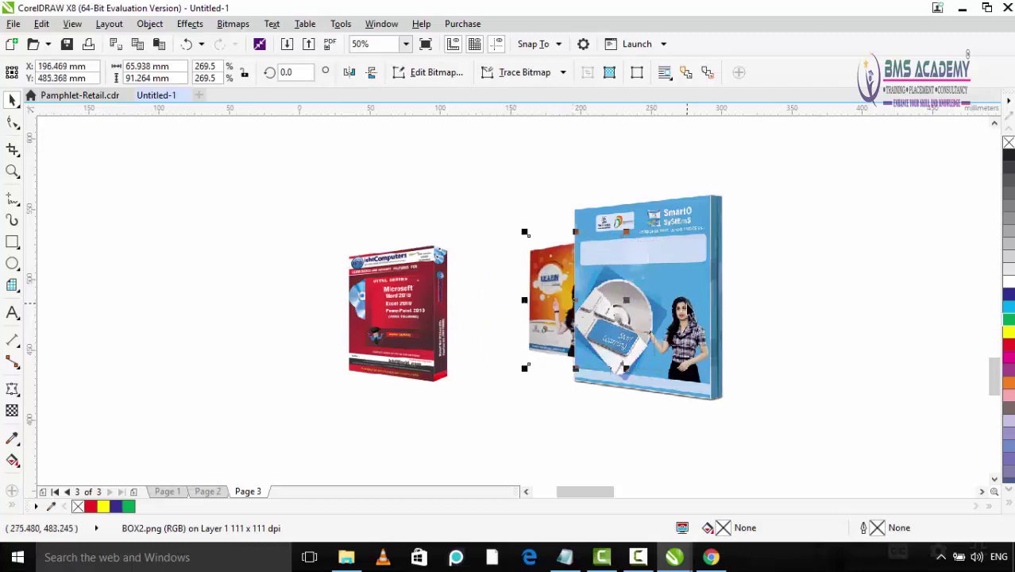
left_click_drag(697, 298, 656, 300)
Slide the red box behind the blue box, then spread the blue, orange and red boxes apart
mouse_move(447, 313)
left_mouse_down()
mouse_move(627, 313)
mouse_move(616, 317)
left_mouse_up()
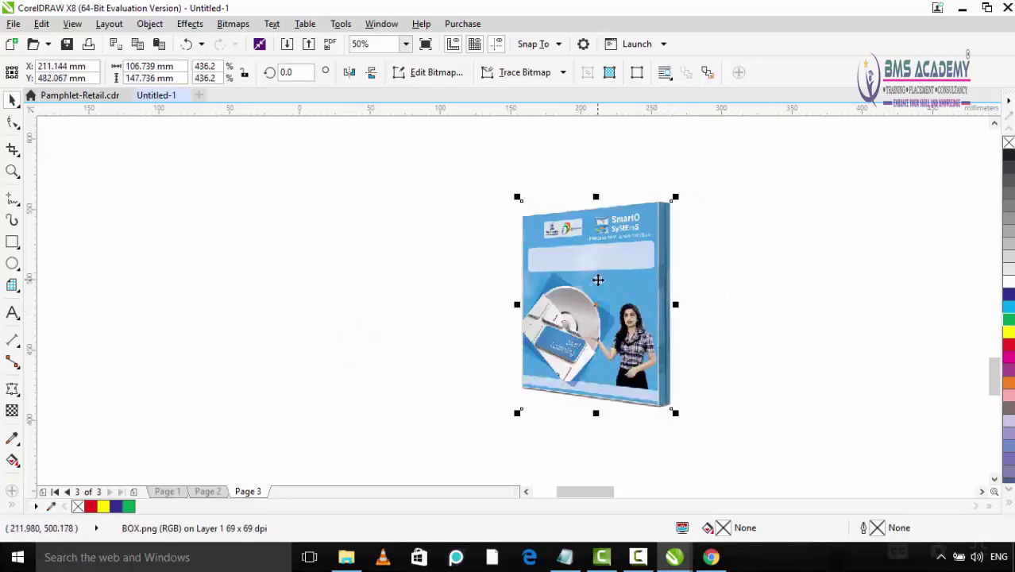
left_click_drag(598, 279, 720, 264)
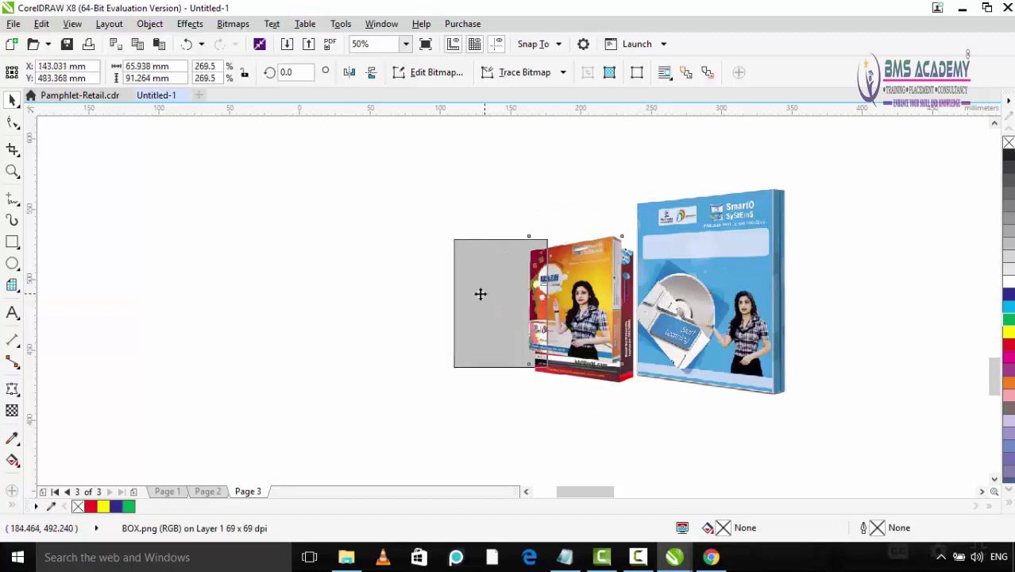
left_click_drag(539, 297, 469, 295)
left_click_drag(582, 300, 408, 300)
left_click_drag(500, 333, 520, 301)
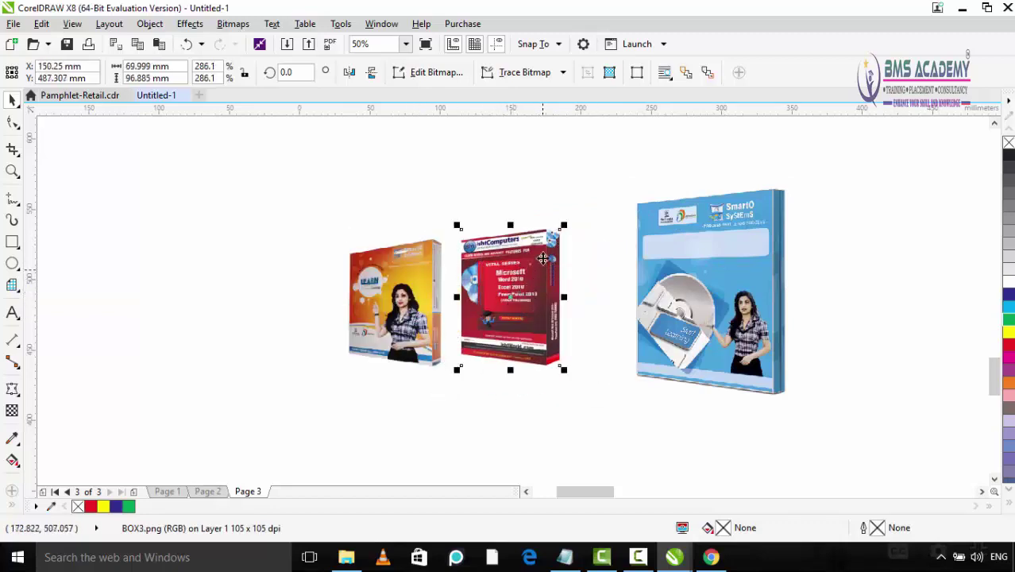
Scale the red box to 190% and line up red, orange and blue from left to right
left_click(509, 286)
left_click_drag(566, 225, 537, 274)
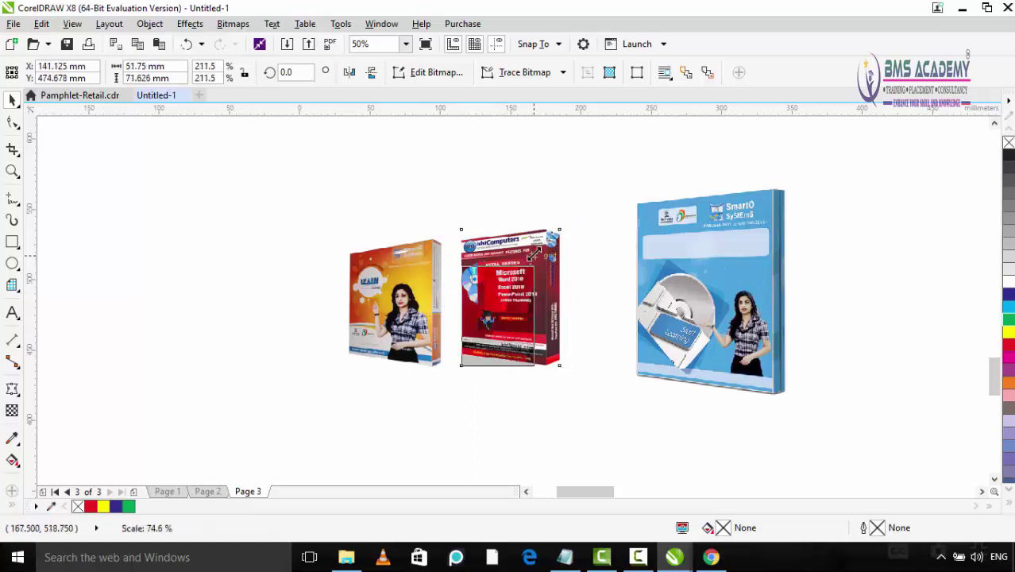
left_click_drag(508, 314, 371, 309)
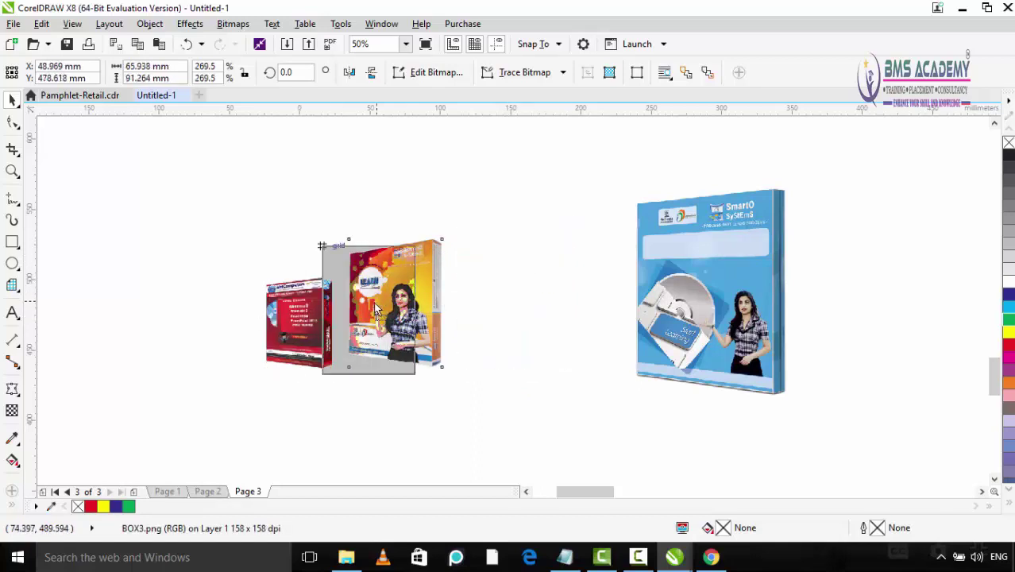
mouse_move(697, 304)
left_mouse_down()
mouse_move(390, 328)
mouse_move(500, 305)
left_mouse_up()
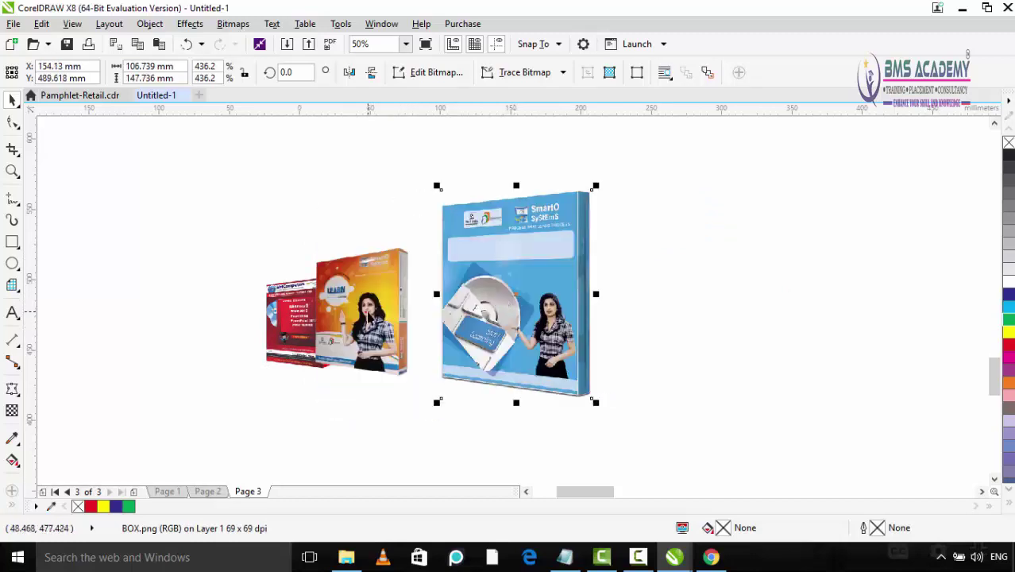
mouse_move(370, 317)
left_mouse_down()
mouse_move(386, 317)
mouse_move(377, 324)
left_mouse_up()
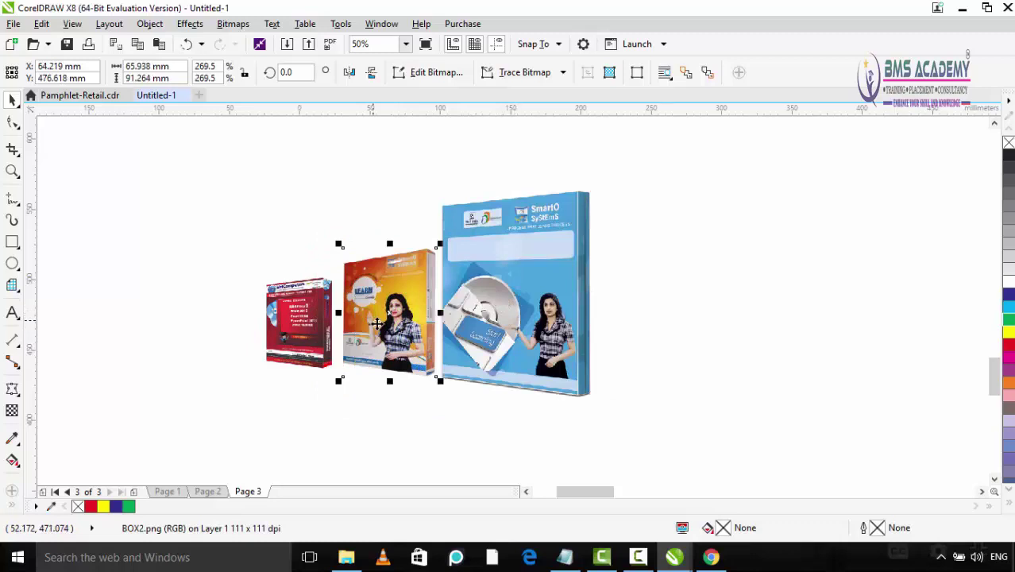
Place the red box against the orange box's left edge and move the blue box over the orange one
left_click(655, 311)
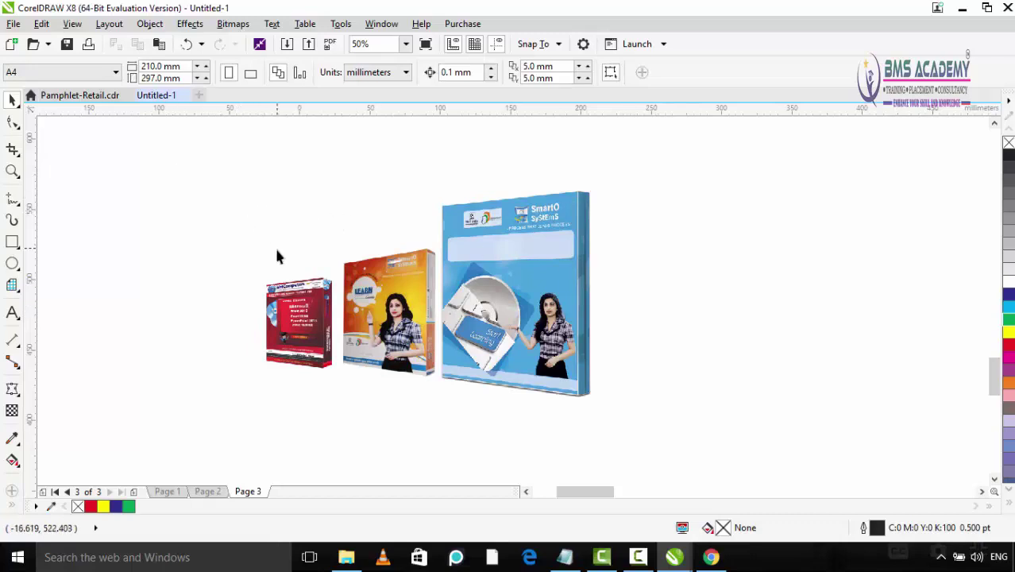
left_click(300, 318)
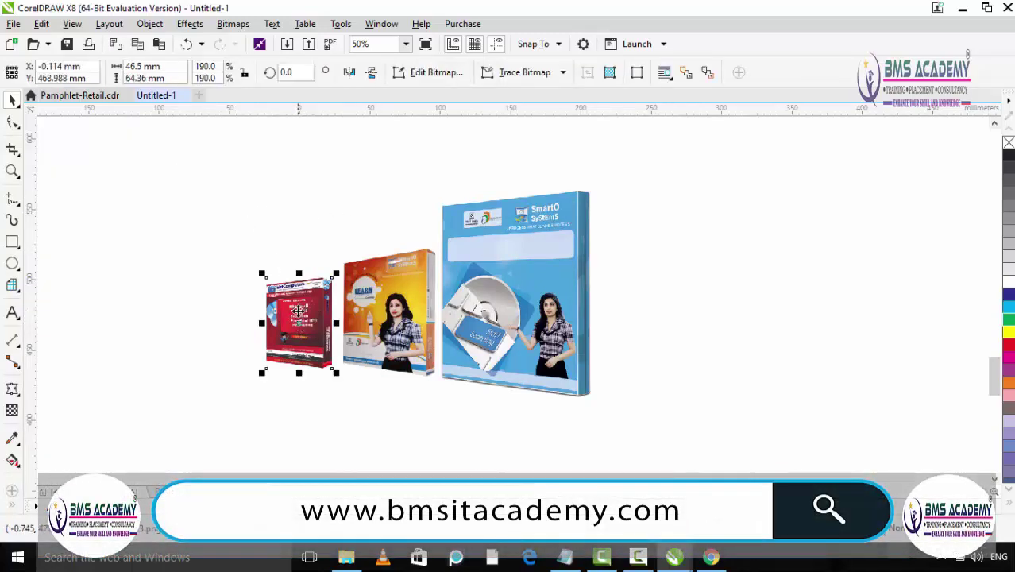
left_click_drag(301, 317, 542, 315)
left_click(447, 323)
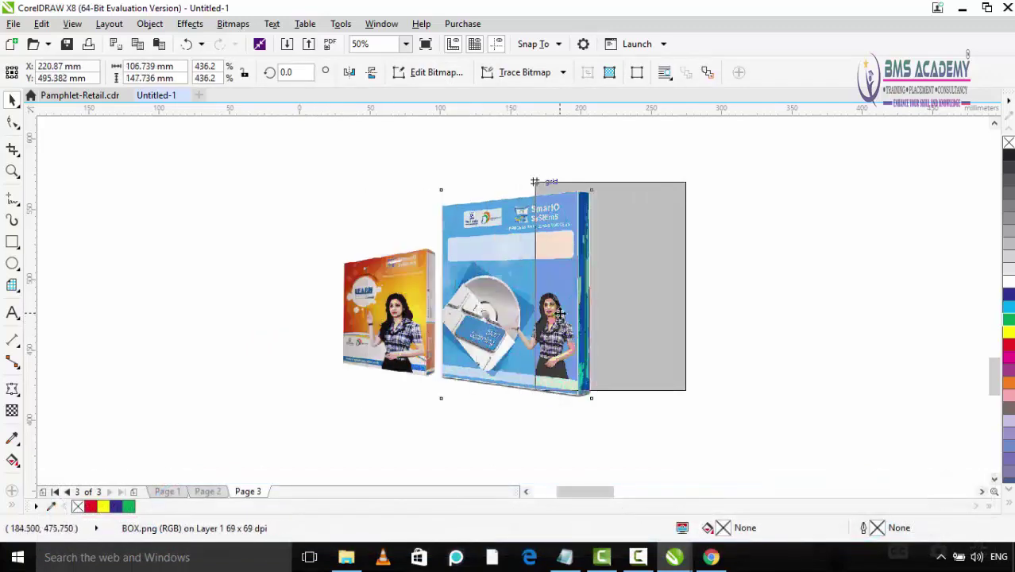
left_click(482, 329)
mouse_move(482, 329)
left_mouse_down()
mouse_move(334, 330)
mouse_move(411, 306)
left_mouse_up()
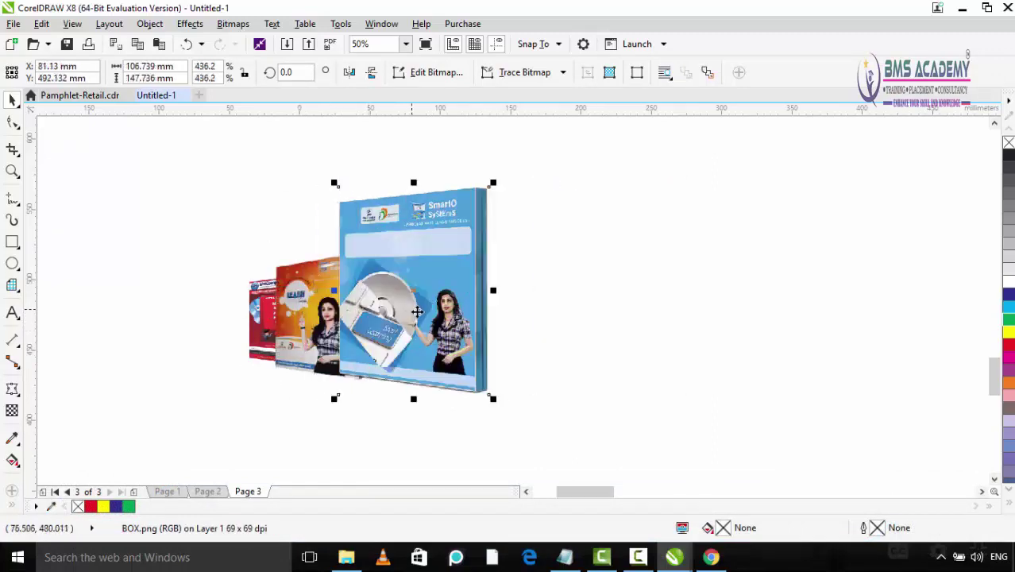
left_click(279, 230)
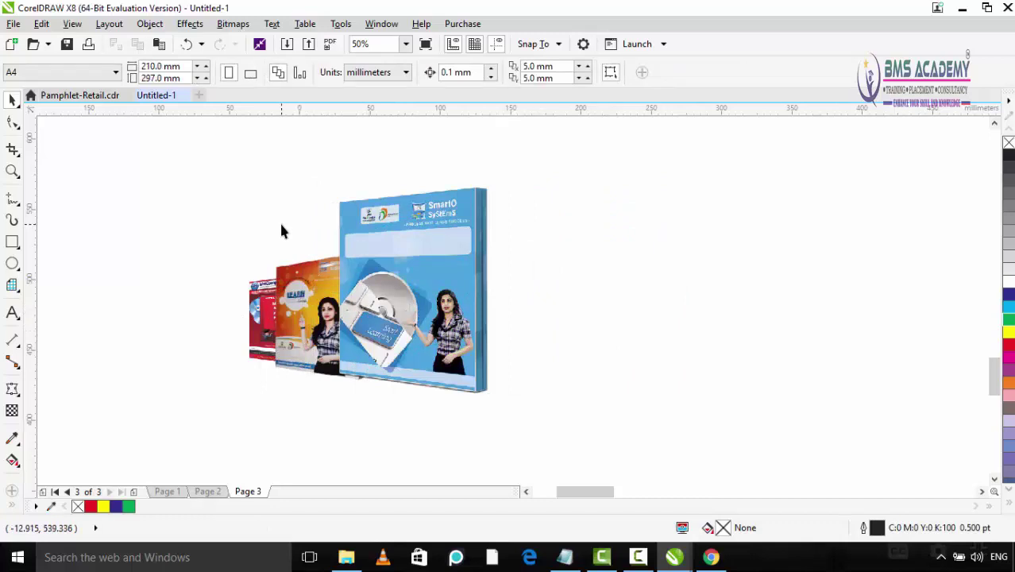
left_click(262, 306)
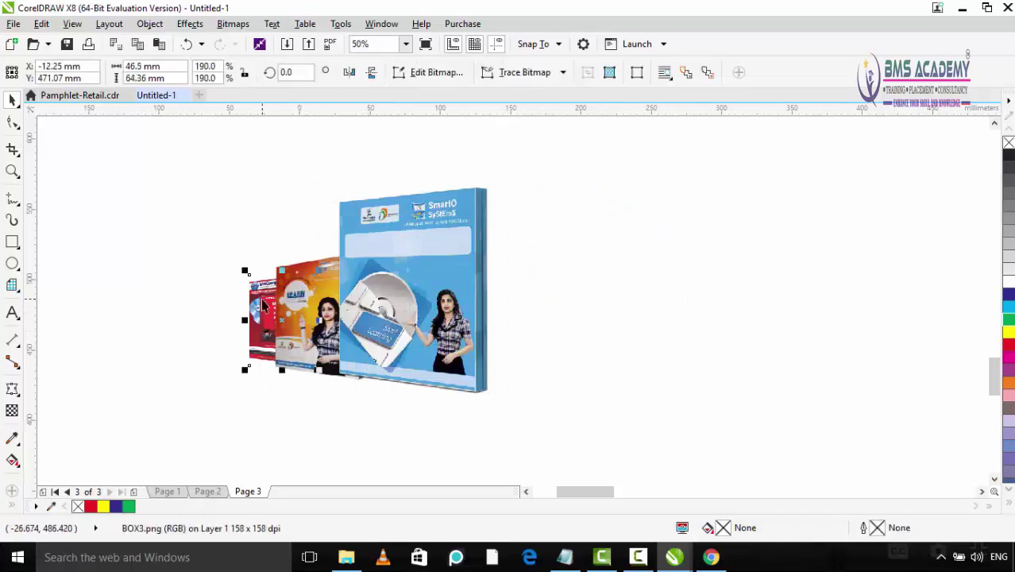
Bring the selected red box forward with Object > Order > To Front of Page
left_click(147, 24)
mouse_move(166, 210)
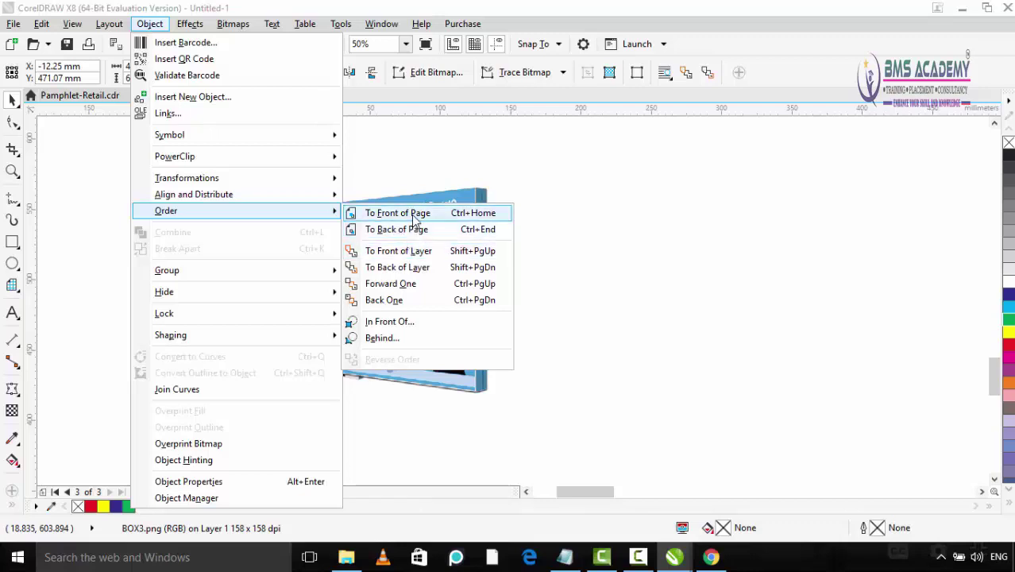
left_click(413, 217)
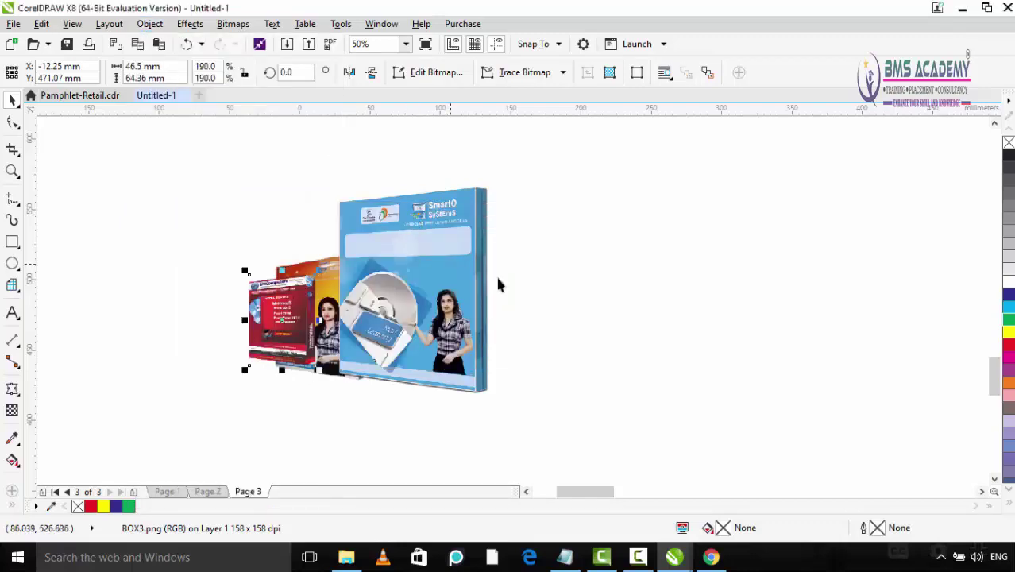
Move the red box onto the blue box's lower left, undo the accidental rotation, and nudge blue right
mouse_move(287, 317)
left_mouse_down()
mouse_move(418, 328)
mouse_move(389, 320)
left_mouse_up()
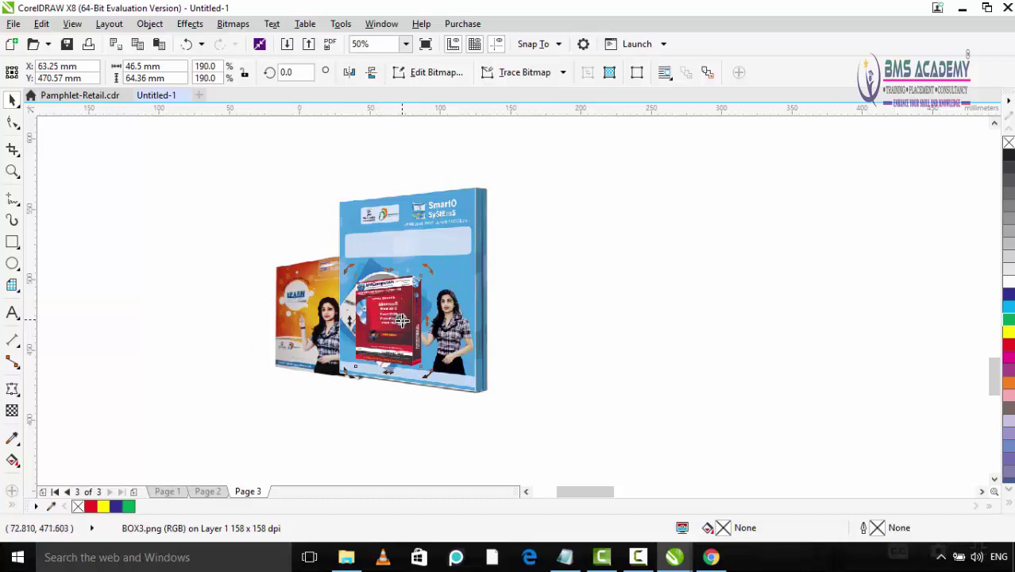
left_click_drag(389, 319, 568, 311)
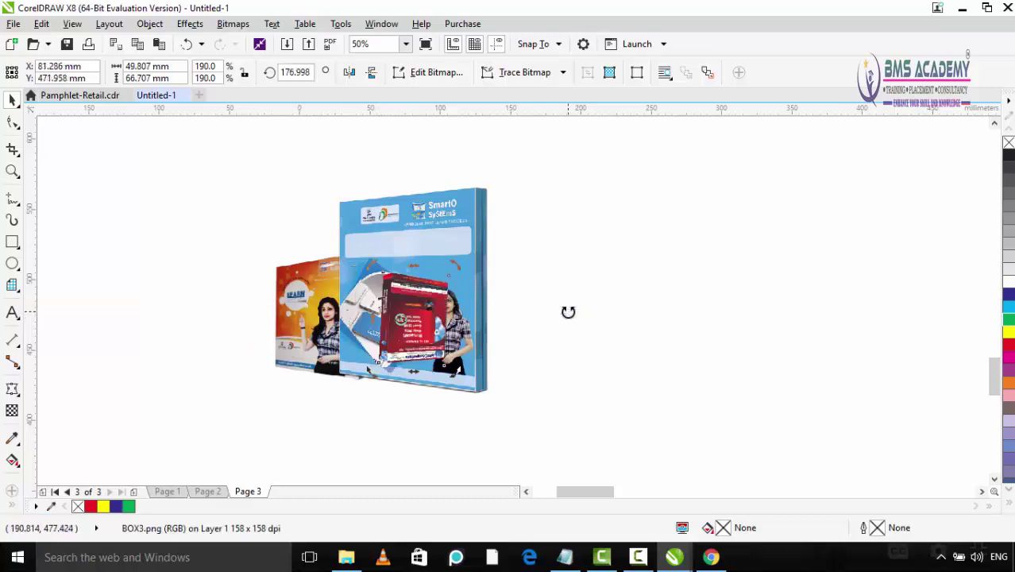
key("ctrl+z")
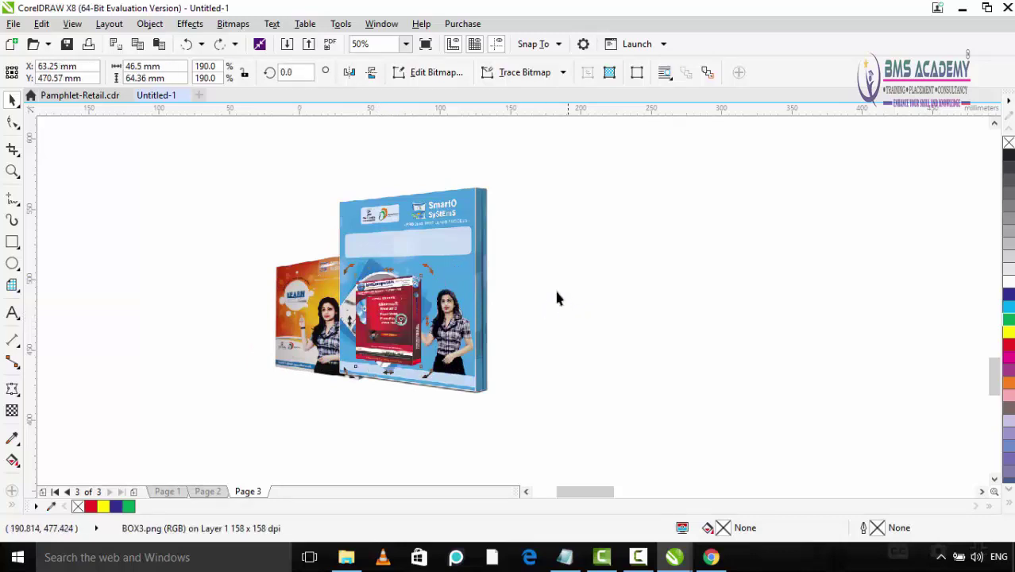
left_click(555, 298)
mouse_move(489, 284)
left_mouse_down()
mouse_move(650, 282)
mouse_move(469, 281)
mouse_move(499, 270)
left_mouse_up()
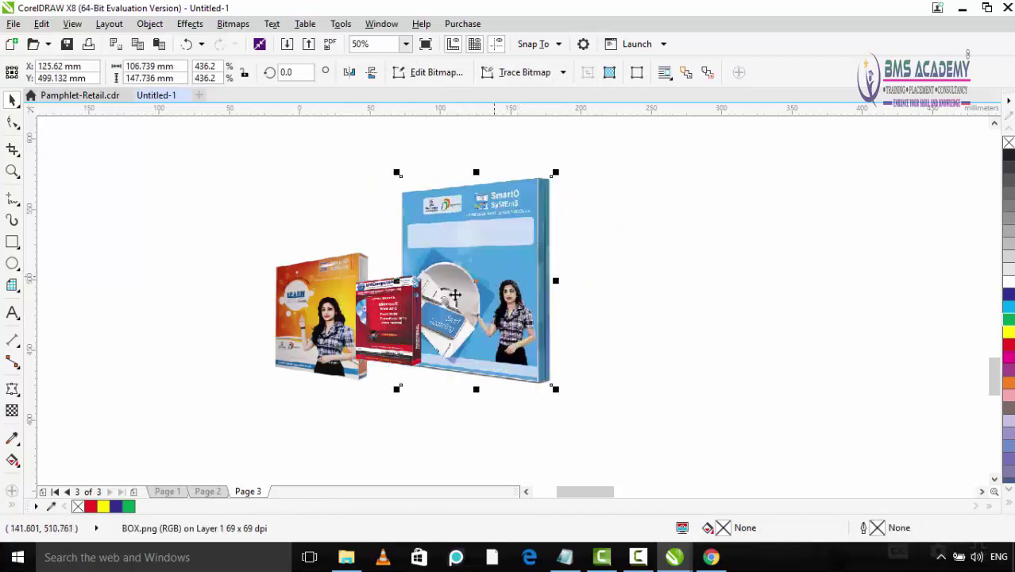
Send the red box to the back of the page and move it up above the other boxes
left_click(394, 323)
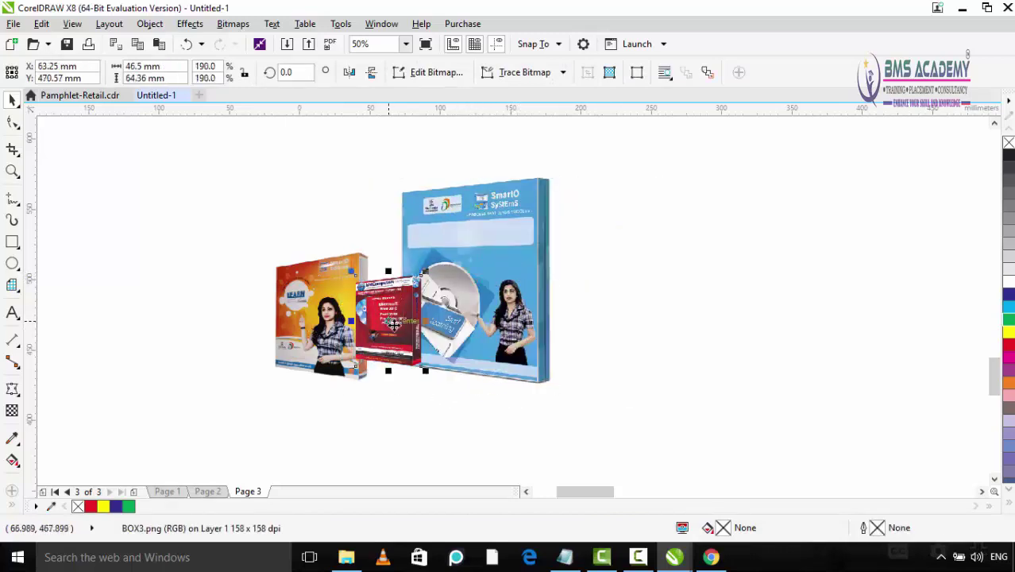
left_click(149, 24)
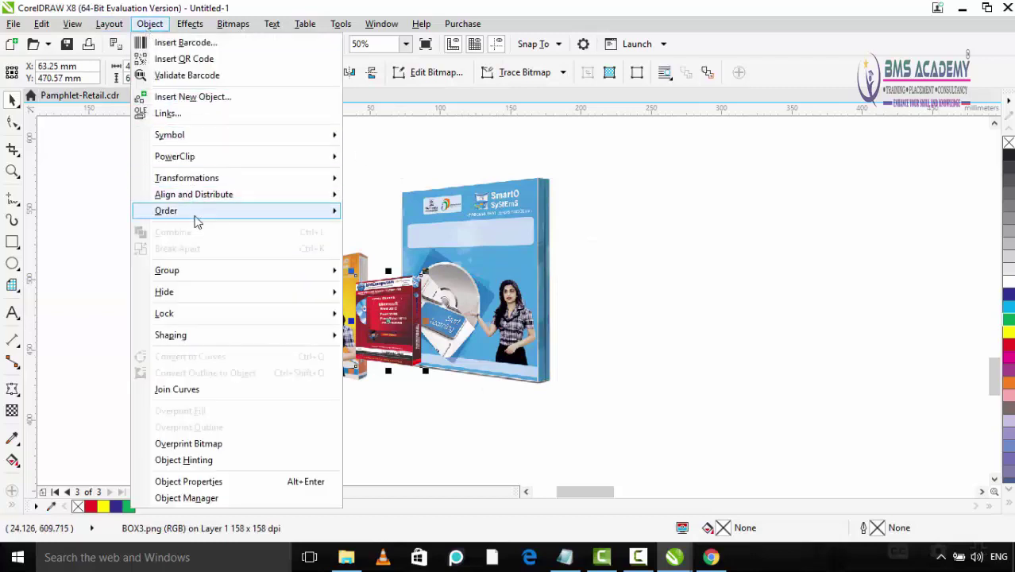
left_click(373, 231)
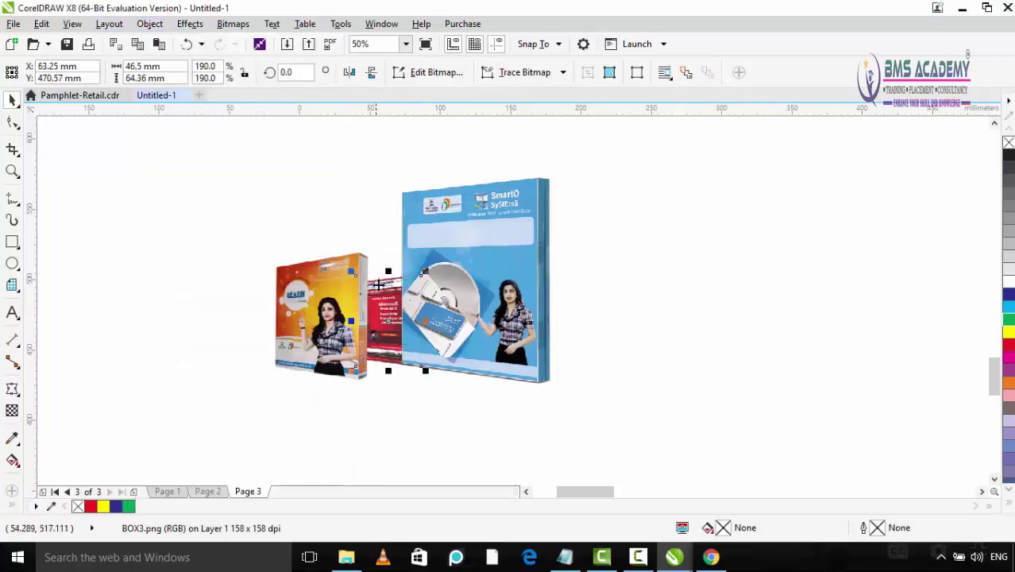
mouse_move(389, 295)
left_mouse_down()
mouse_move(344, 234)
mouse_move(343, 175)
left_mouse_up()
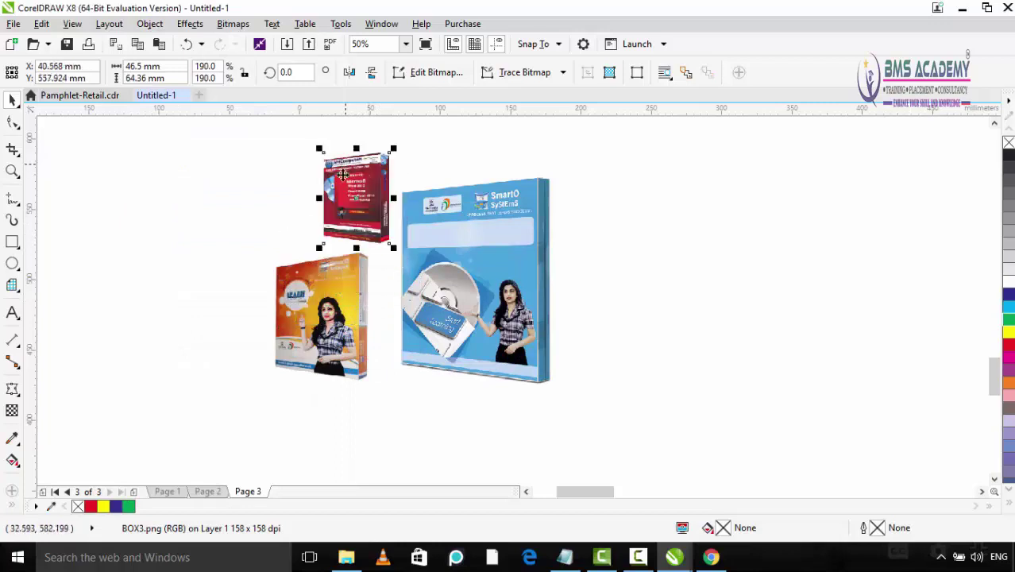
left_click(149, 23)
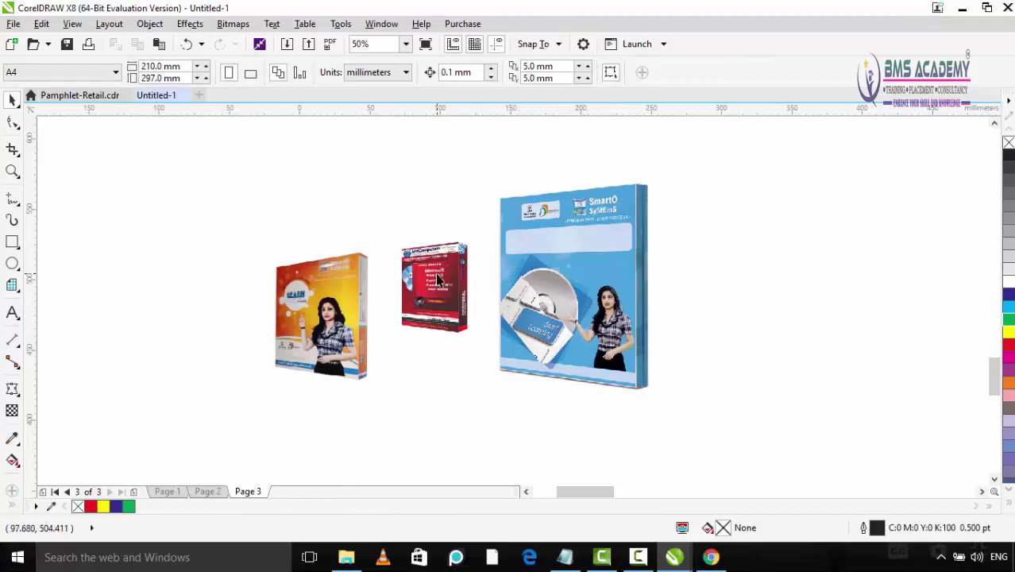
Rearrange the red, orange and blue boxes so blue sits at left, overlapping orange and red
left_click_drag(440, 278, 504, 279)
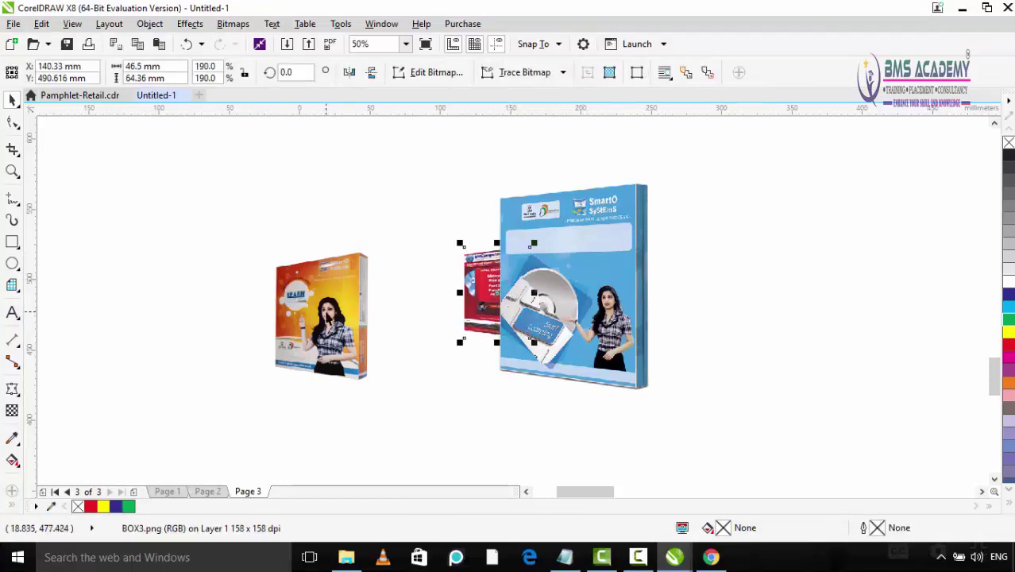
left_click(326, 310)
left_click_drag(325, 309, 540, 311)
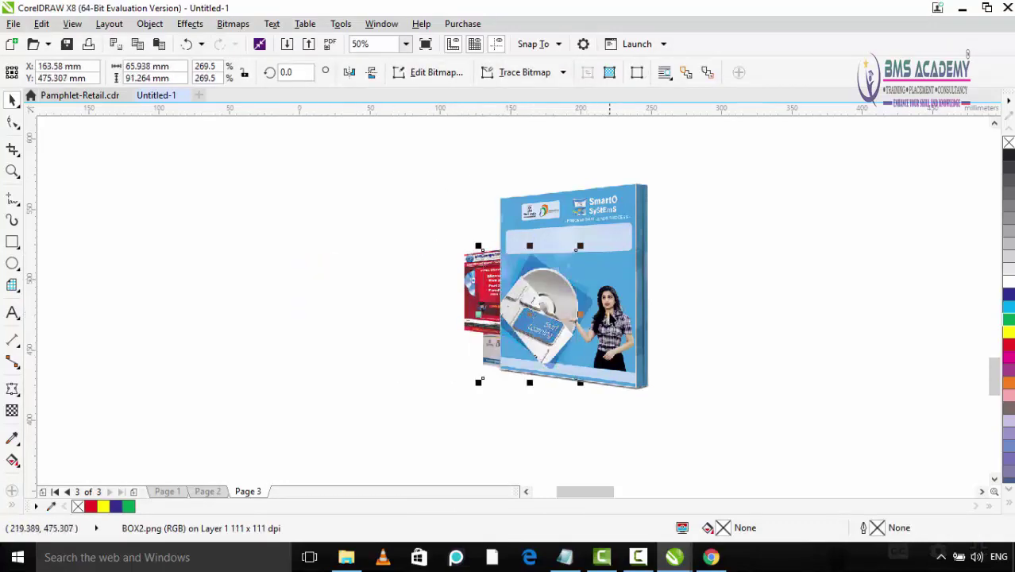
left_click_drag(612, 316, 659, 314)
left_click_drag(508, 314, 377, 285)
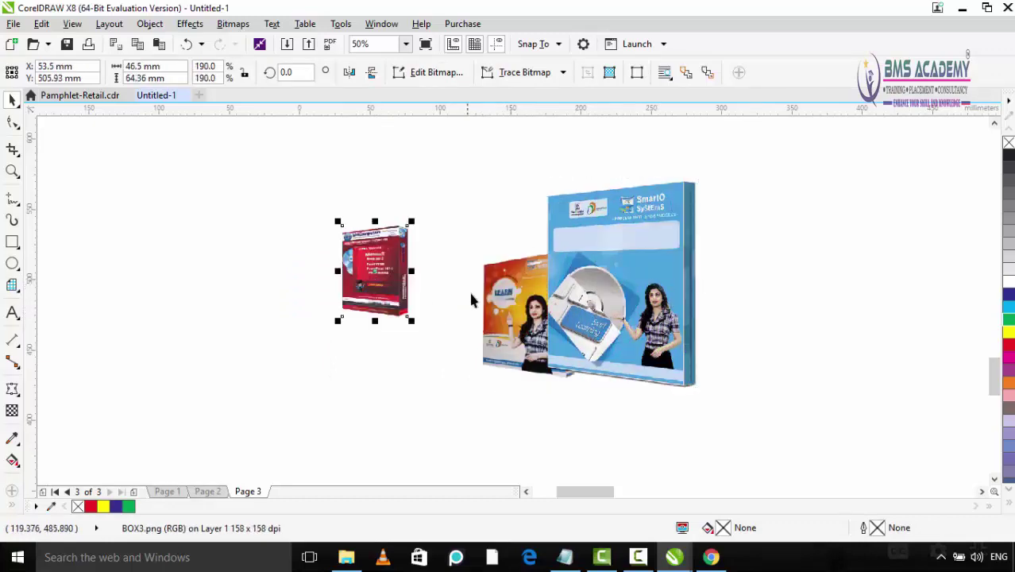
left_click_drag(514, 295, 419, 238)
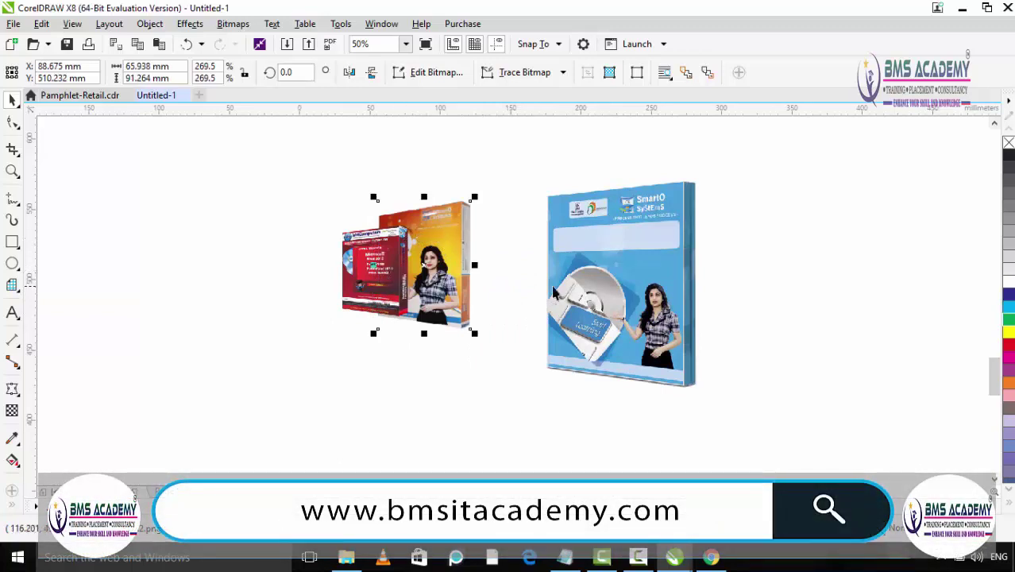
left_click_drag(604, 284, 291, 267)
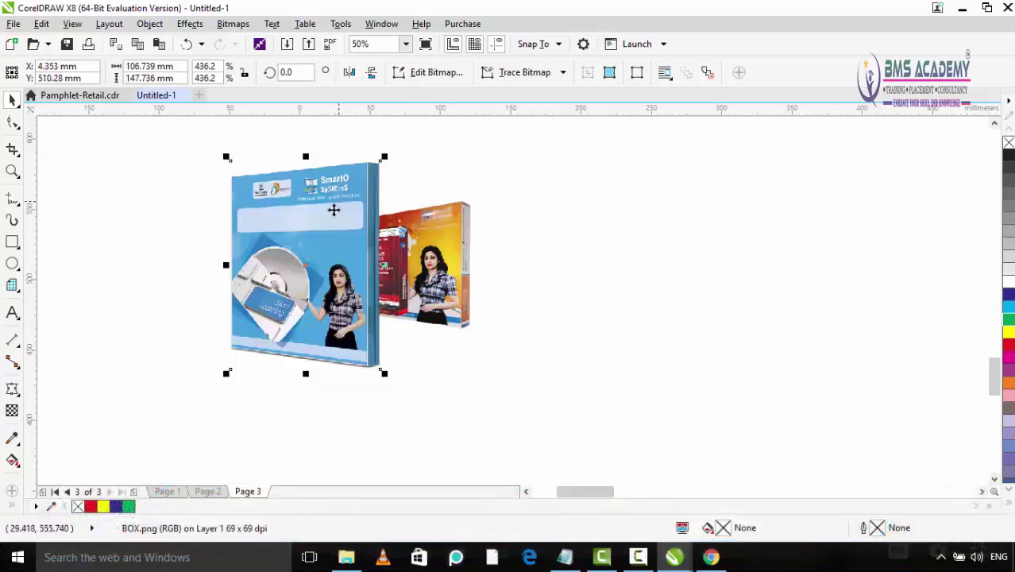
Move the orange box forward one level with Ctrl+PgUp so it covers the red box
left_click(660, 270)
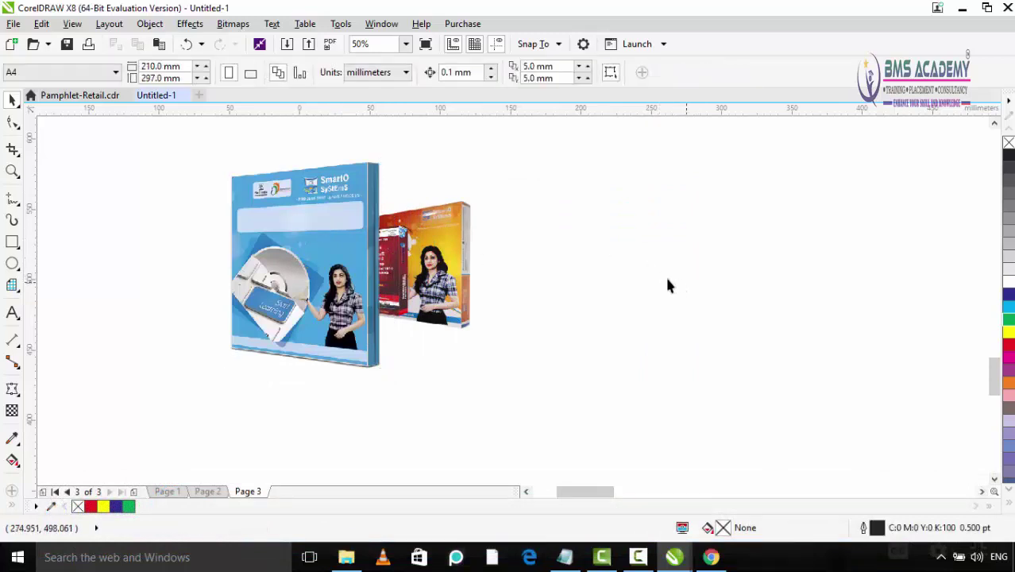
left_click(459, 278)
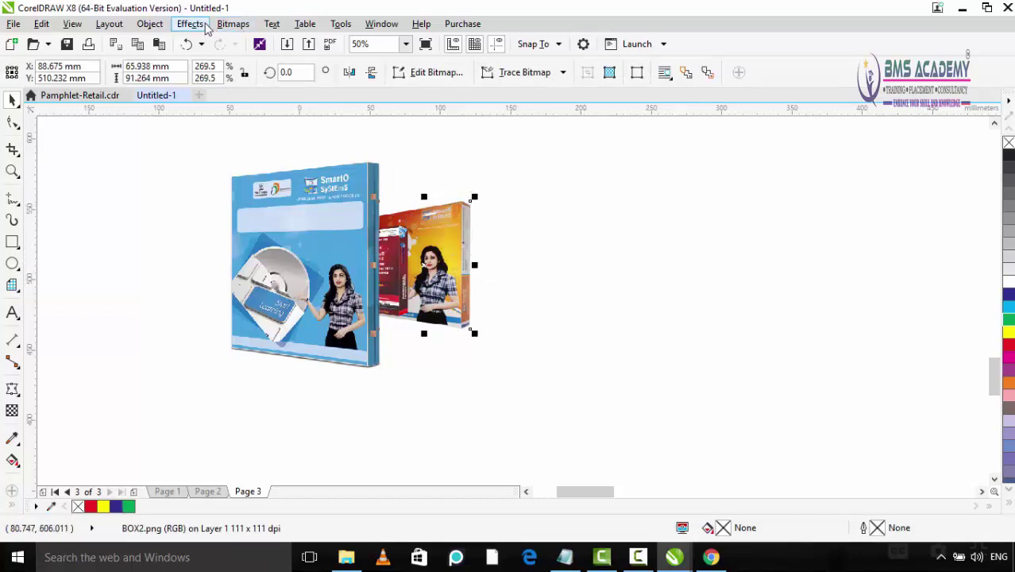
left_click(149, 24)
mouse_move(206, 210)
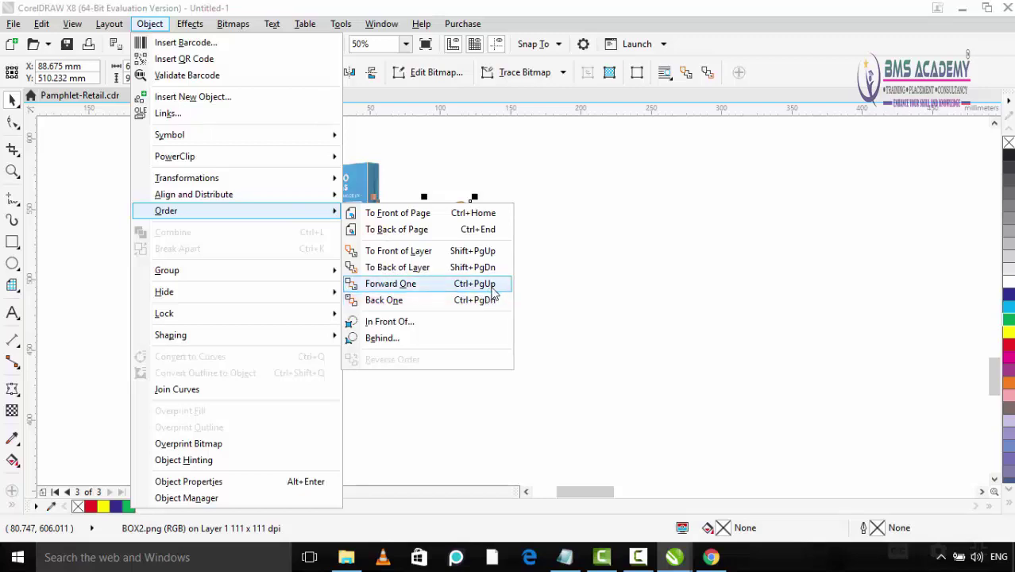
left_click(611, 272)
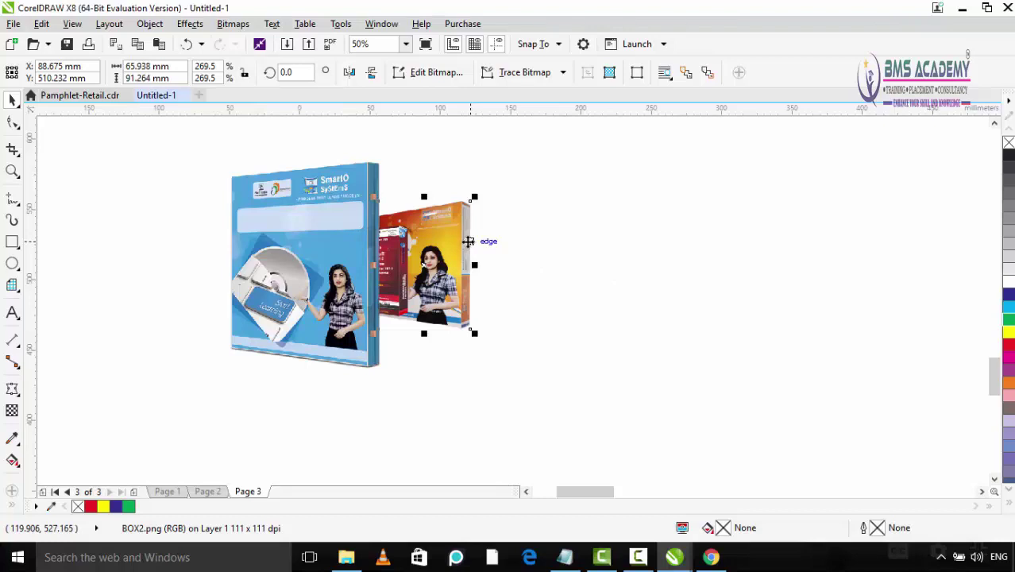
key("ctrl+Page_Up")
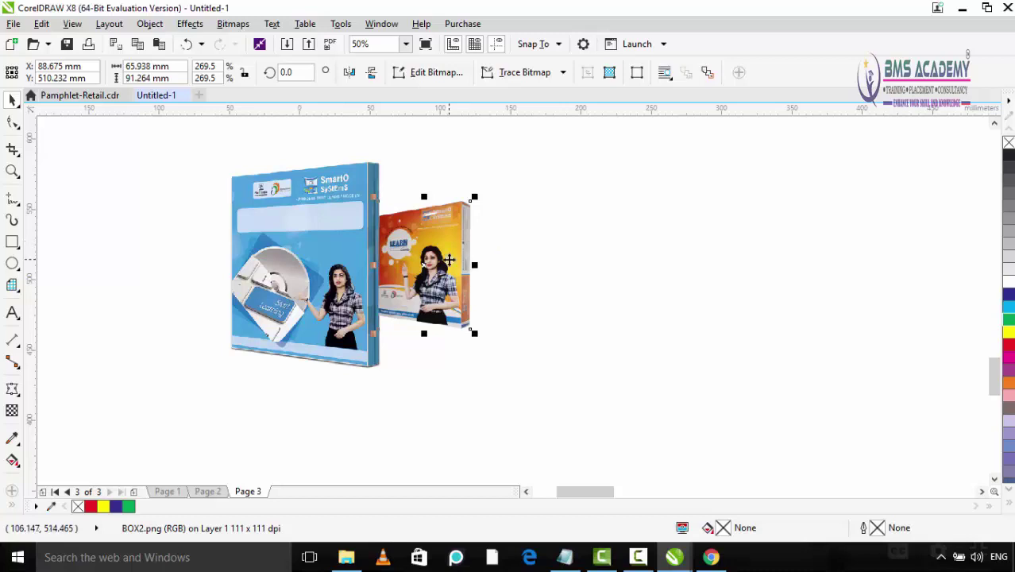
Place the orange box at the blue box's lower right, sending it back twice with Ctrl+PgDn
mouse_move(449, 260)
left_mouse_down()
mouse_move(405, 279)
mouse_move(327, 265)
mouse_move(258, 274)
left_mouse_up()
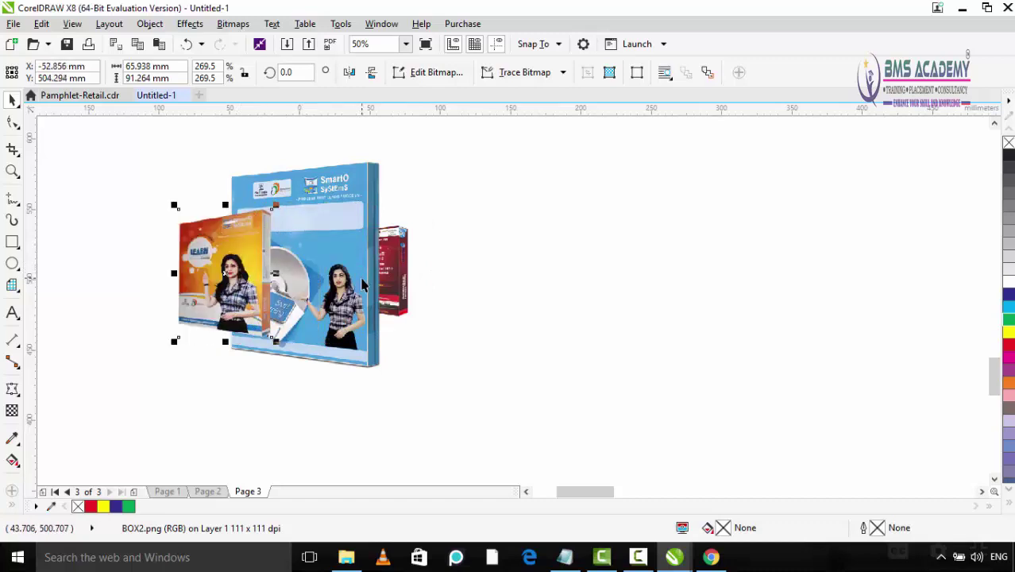
key("ctrl+Page_Down")
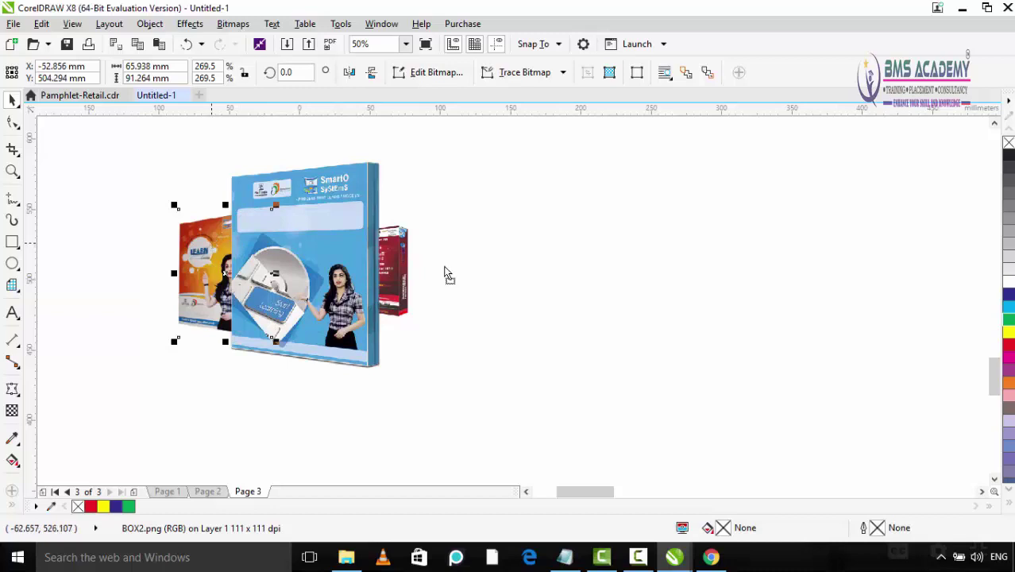
left_click_drag(443, 272, 421, 279)
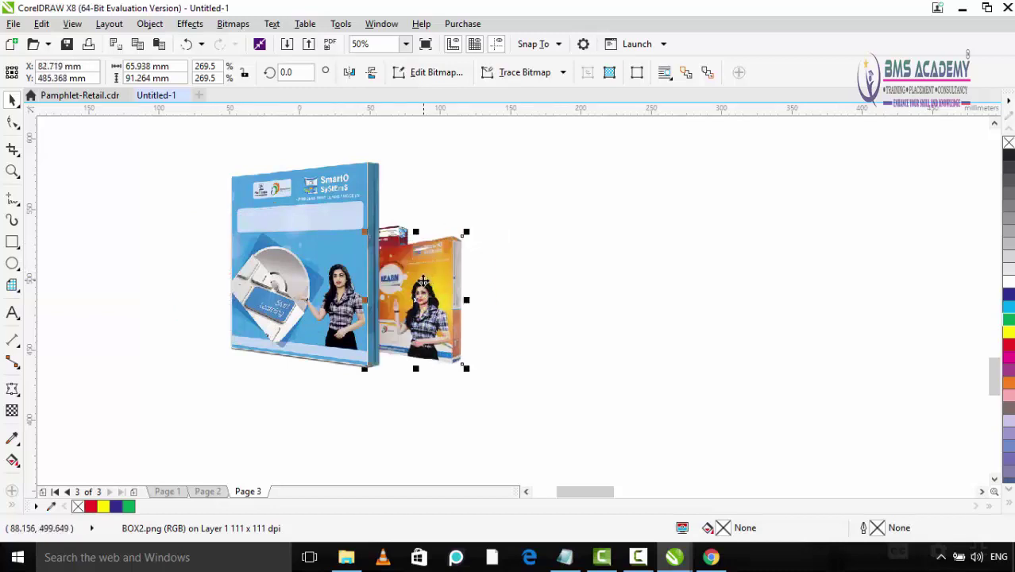
left_click_drag(421, 280, 408, 302)
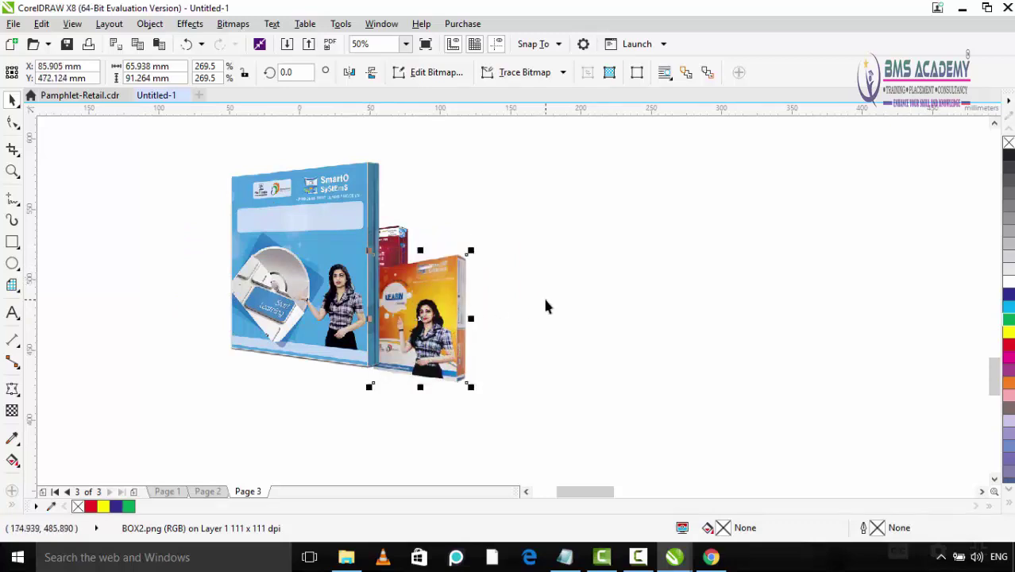
key("ctrl+Page_Down")
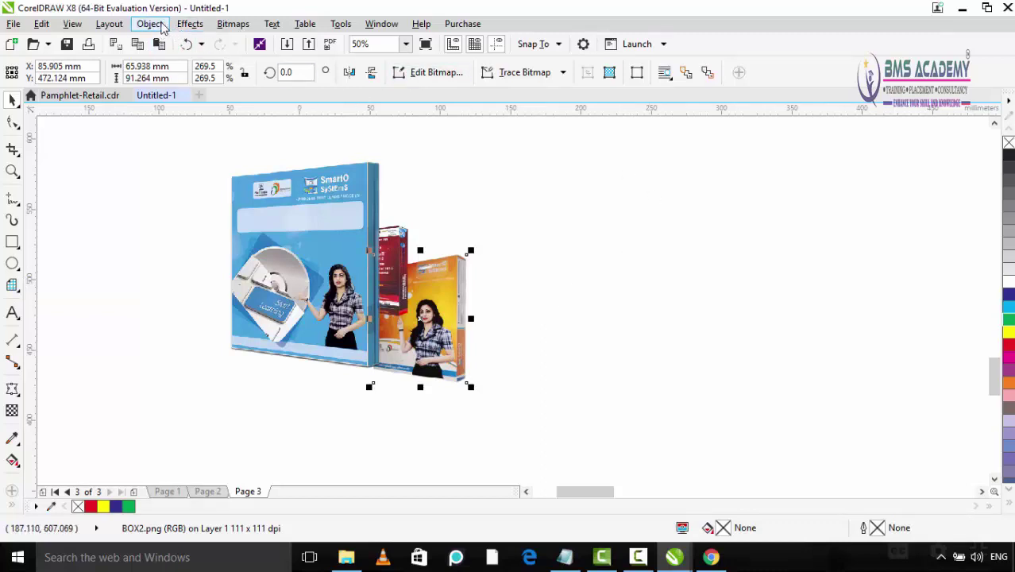
left_click(151, 24)
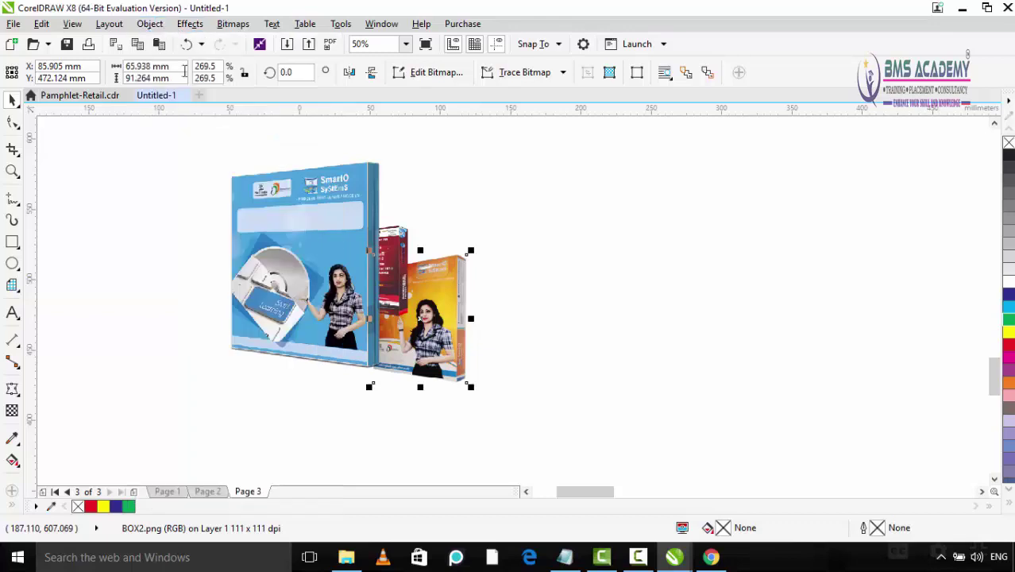
left_click(155, 29)
mouse_move(165, 211)
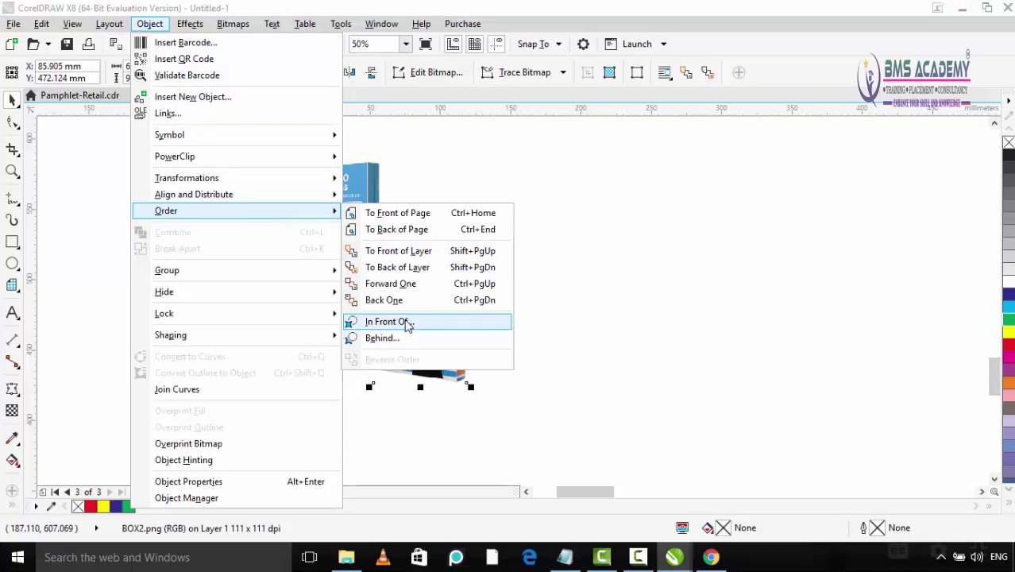
Nudge the orange box up and put it in front of the red box via Order > In Front Of
left_click(445, 368)
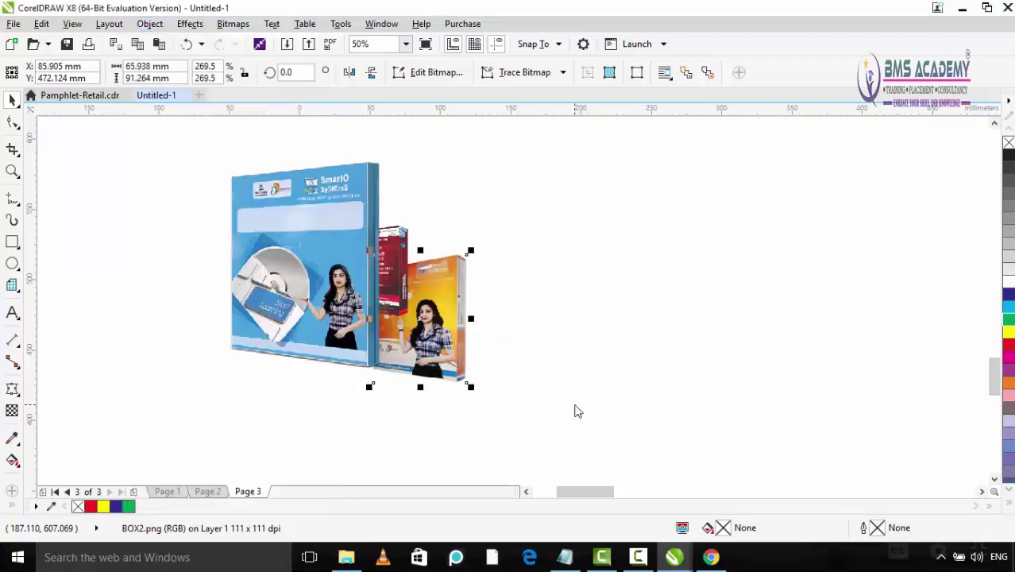
left_click_drag(423, 302, 447, 278)
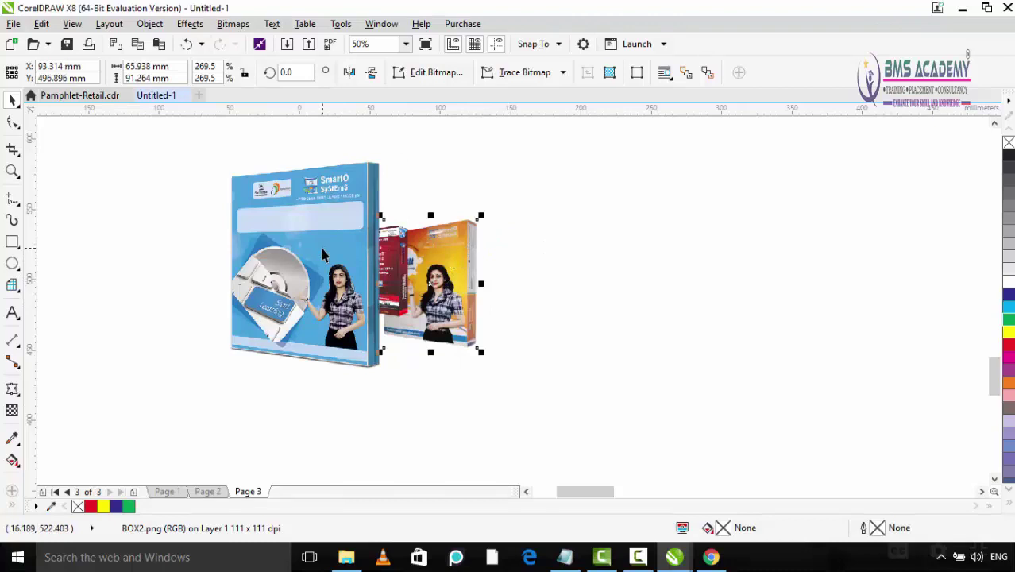
left_click(150, 24)
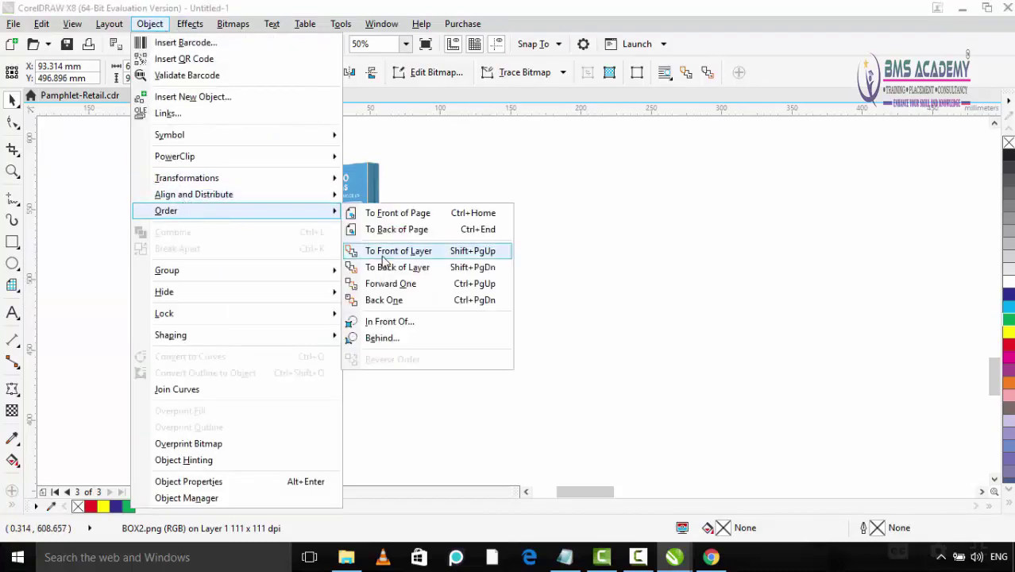
left_click(399, 322)
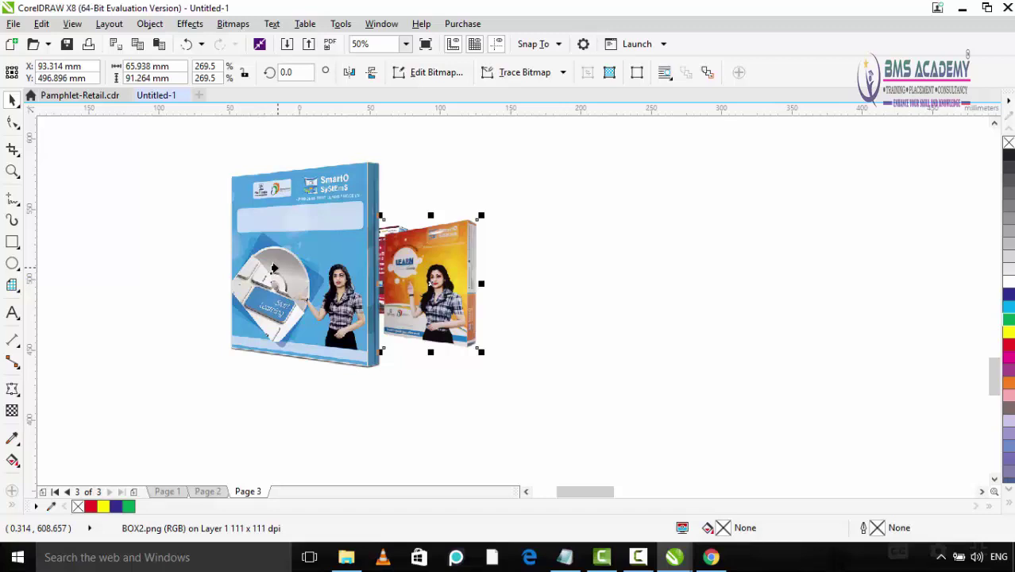
Put the orange box behind the blue box with Order > Behind and slide it against blue's right edge
left_click_drag(431, 282, 392, 298)
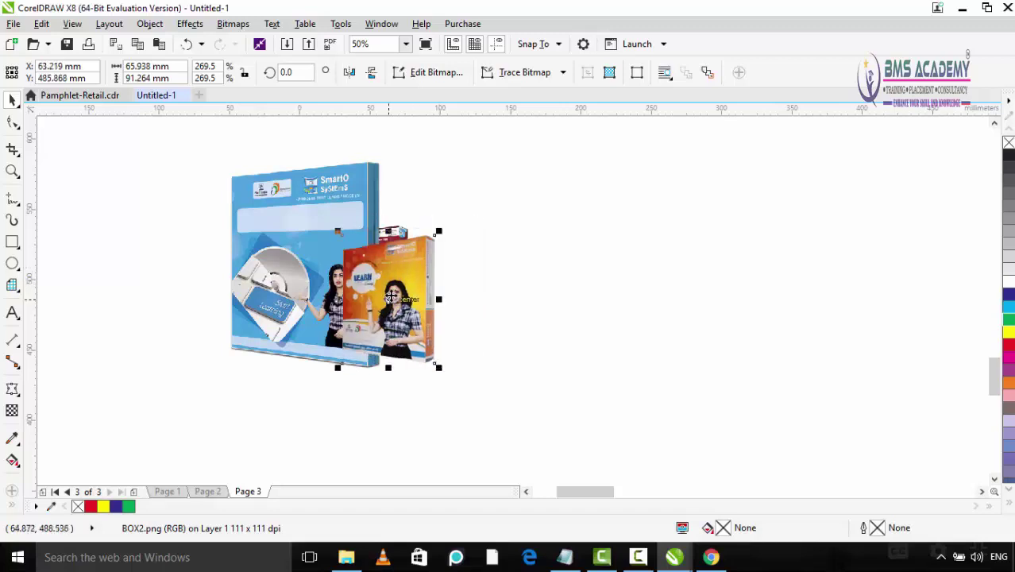
left_click_drag(392, 298, 461, 326)
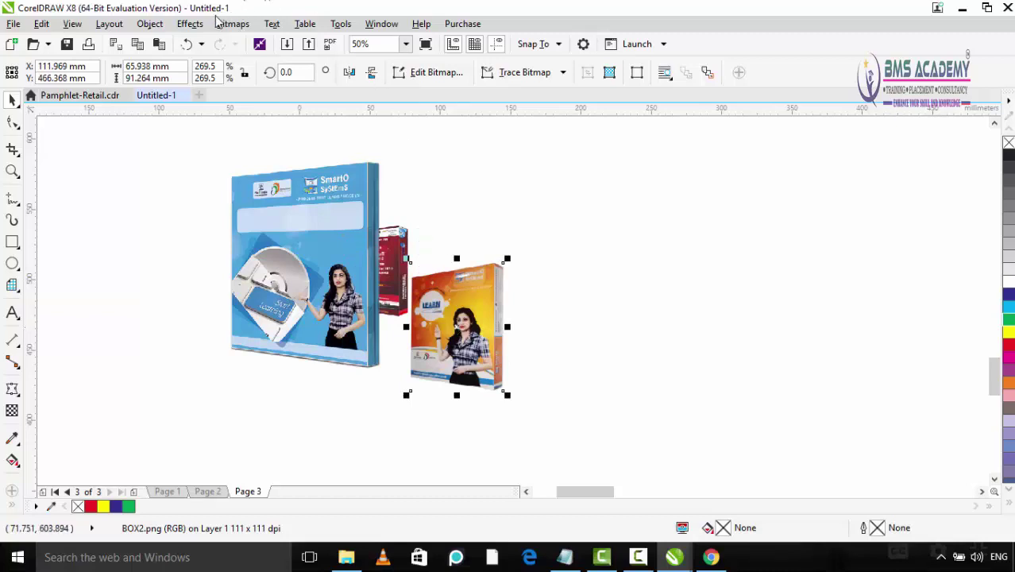
left_click(149, 24)
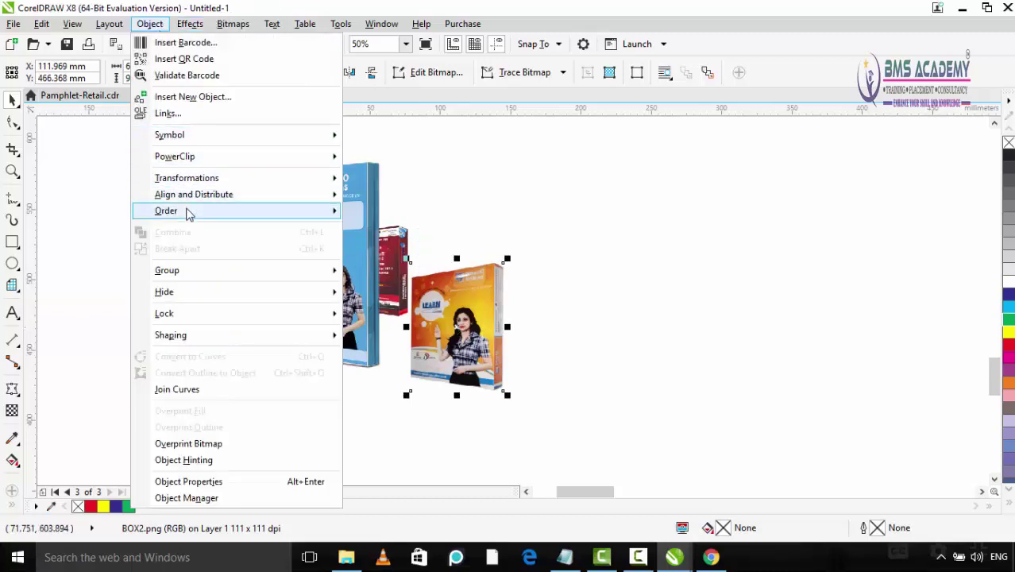
mouse_move(165, 210)
left_click(380, 337)
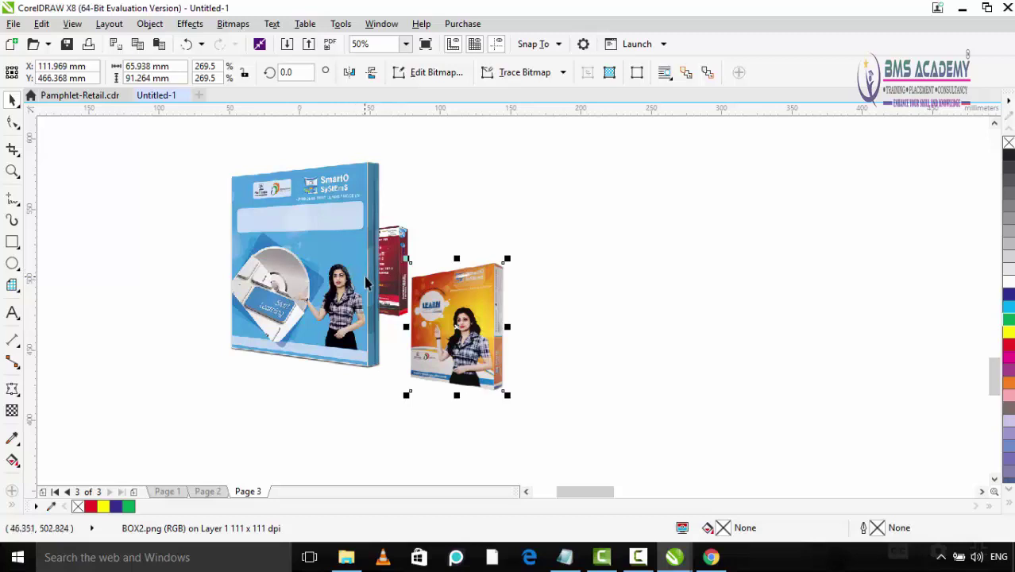
left_click(476, 321)
mouse_move(477, 322)
left_mouse_down()
mouse_move(417, 300)
mouse_move(418, 320)
left_mouse_up()
left_click(516, 283)
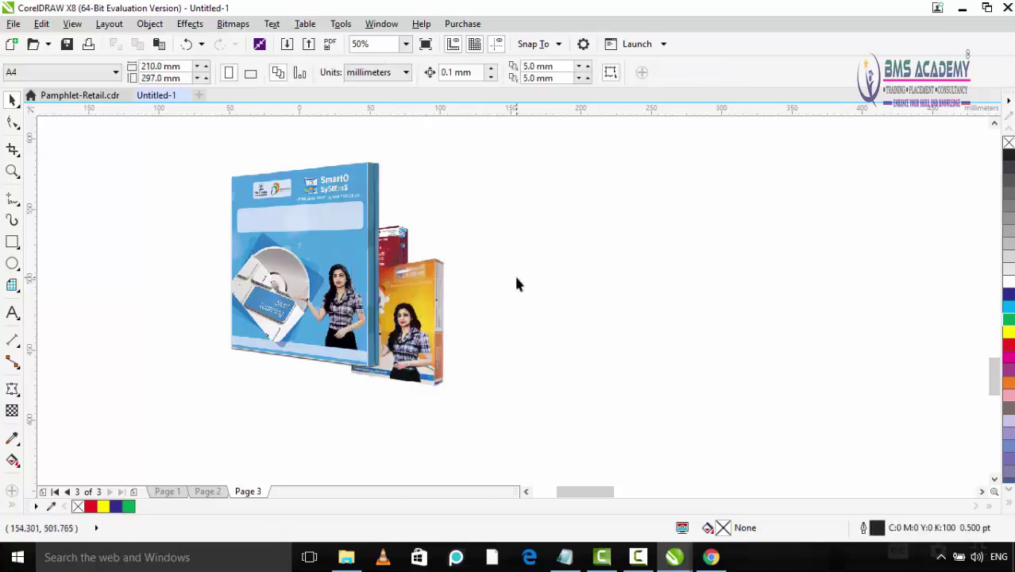